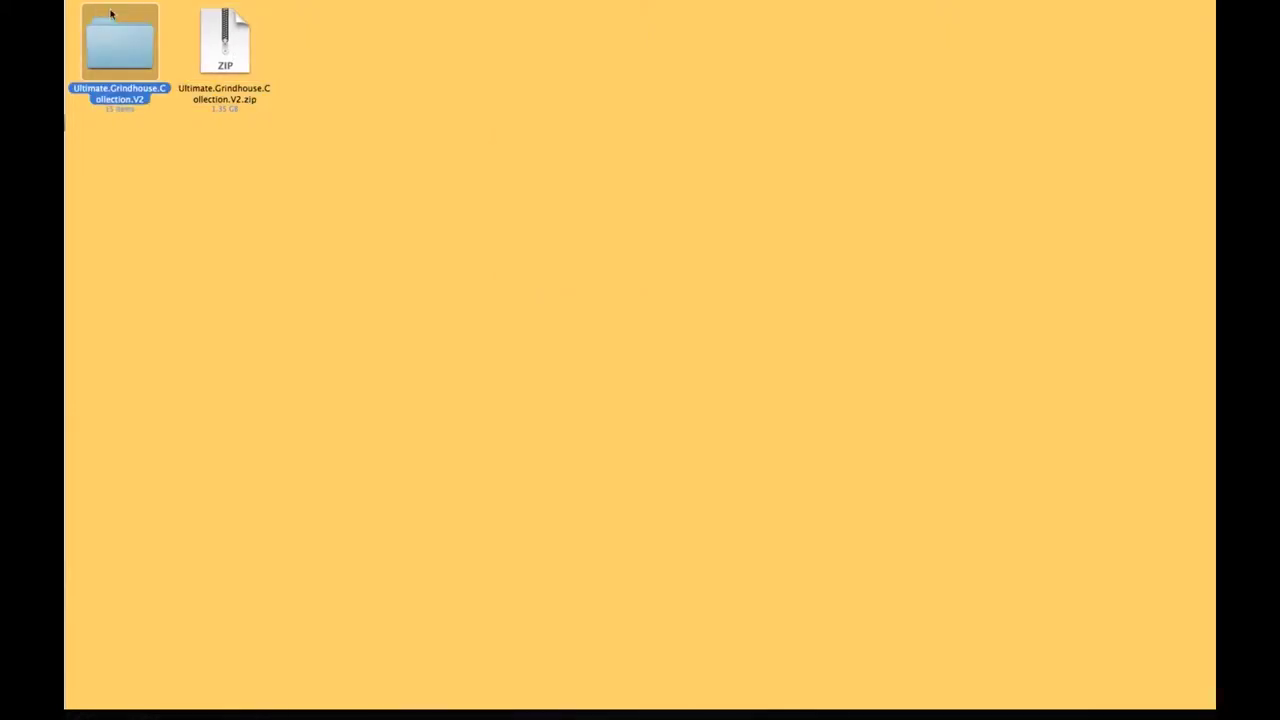
Open the Ultimate.Grindhouse.Collection.V2 folder to list its AEP projects, subfolders and RTF notes.
{"action": "double_click", "coordinate": [122, 50]}
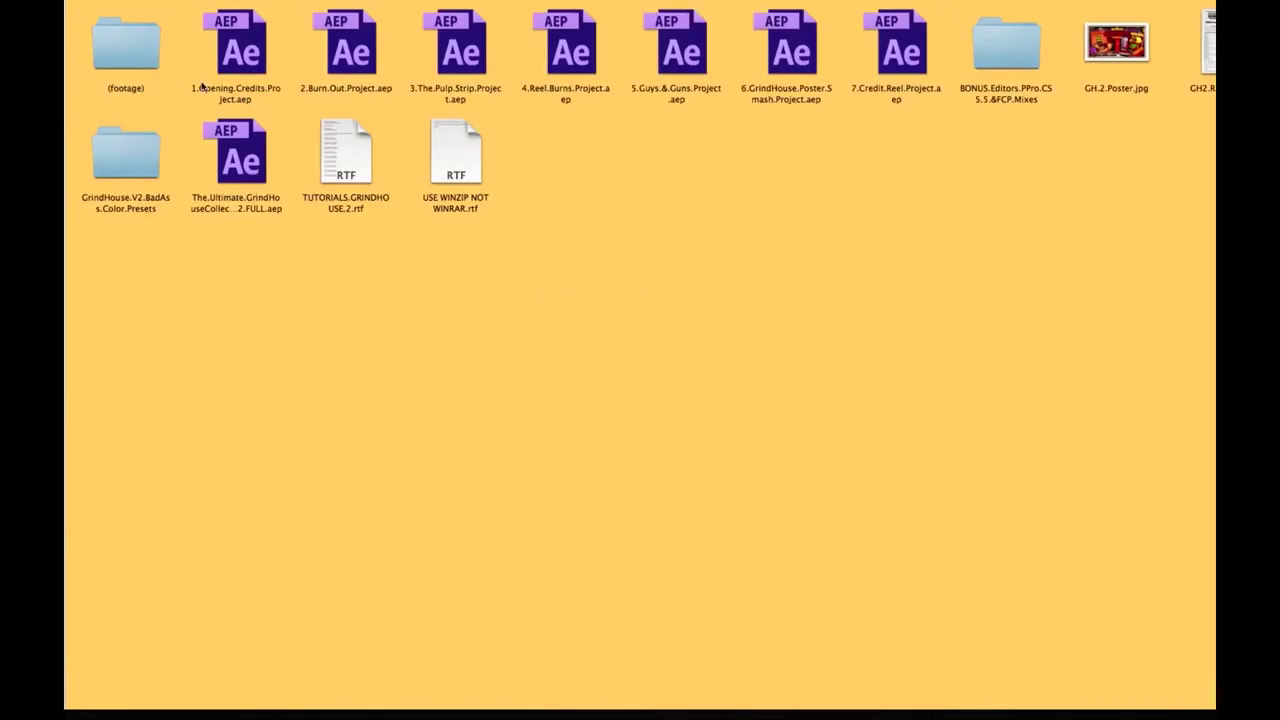
{"action": "left_click", "coordinate": [240, 63]}
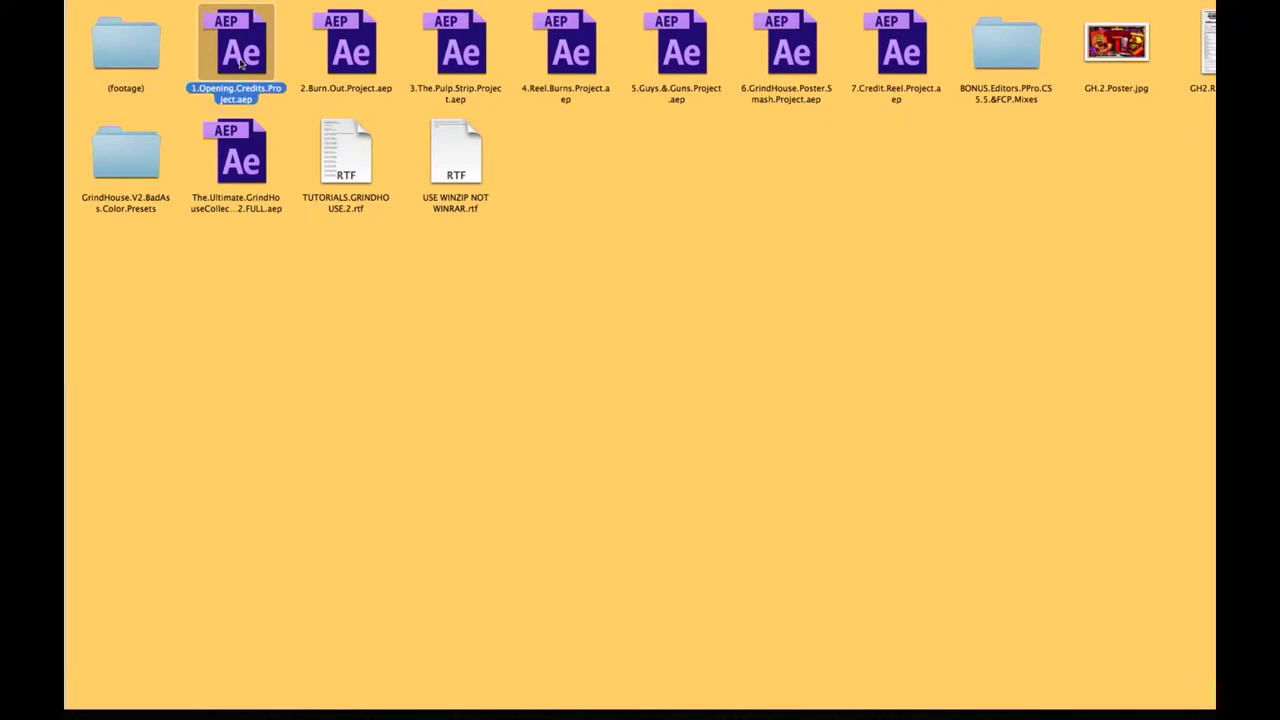
{"action": "left_click", "coordinate": [338, 66]}
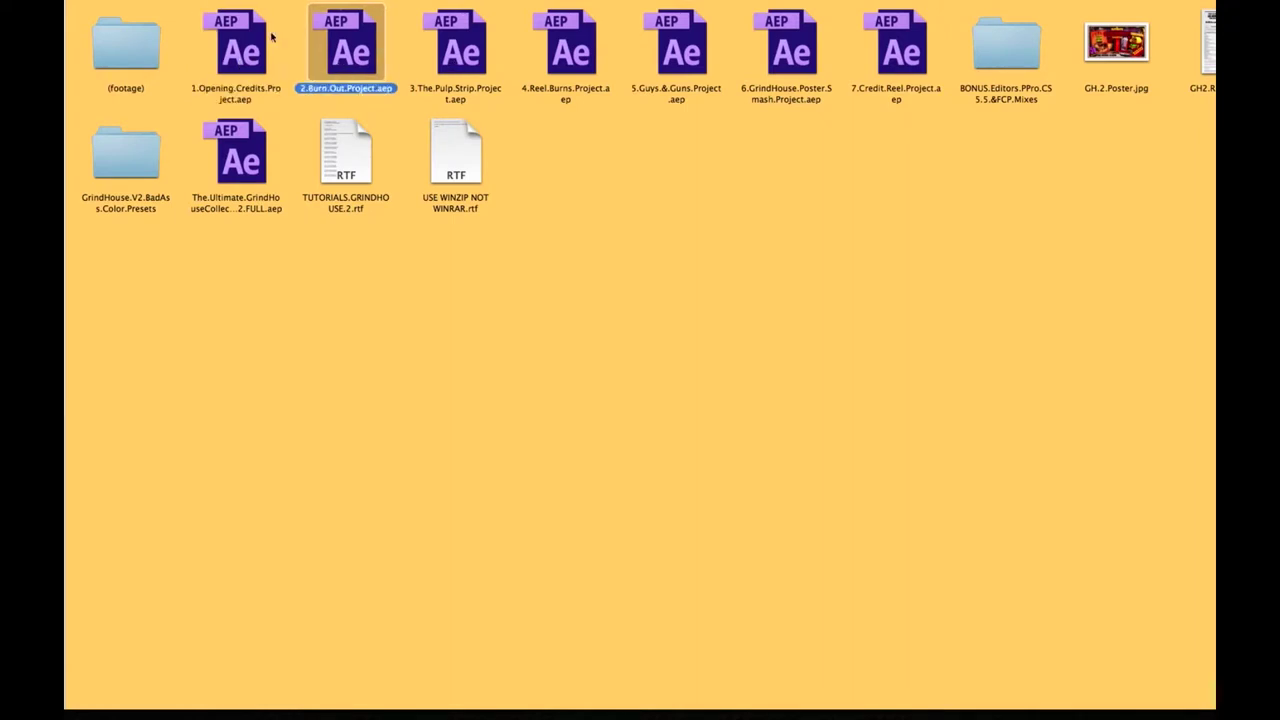
{"action": "key", "text": "Left"}
{"action": "left_click", "coordinate": [357, 57]}
{"action": "left_click", "coordinate": [245, 33]}
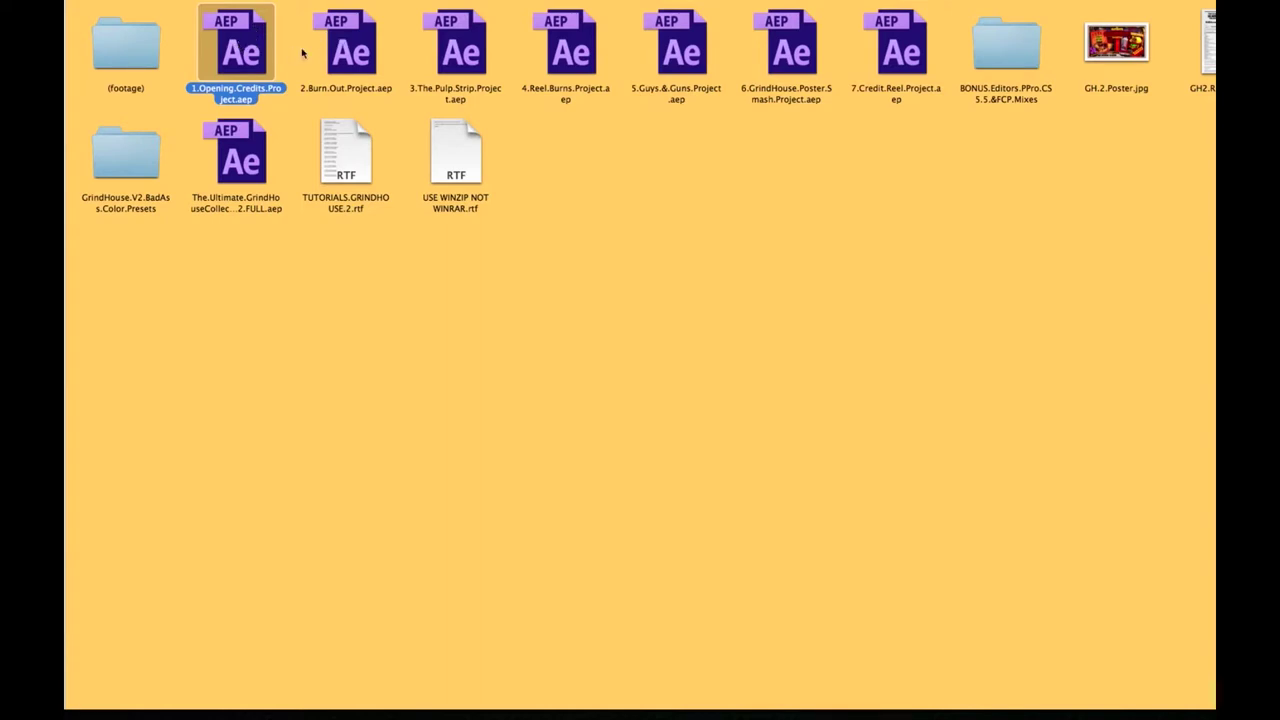
{"action": "left_click", "coordinate": [350, 50]}
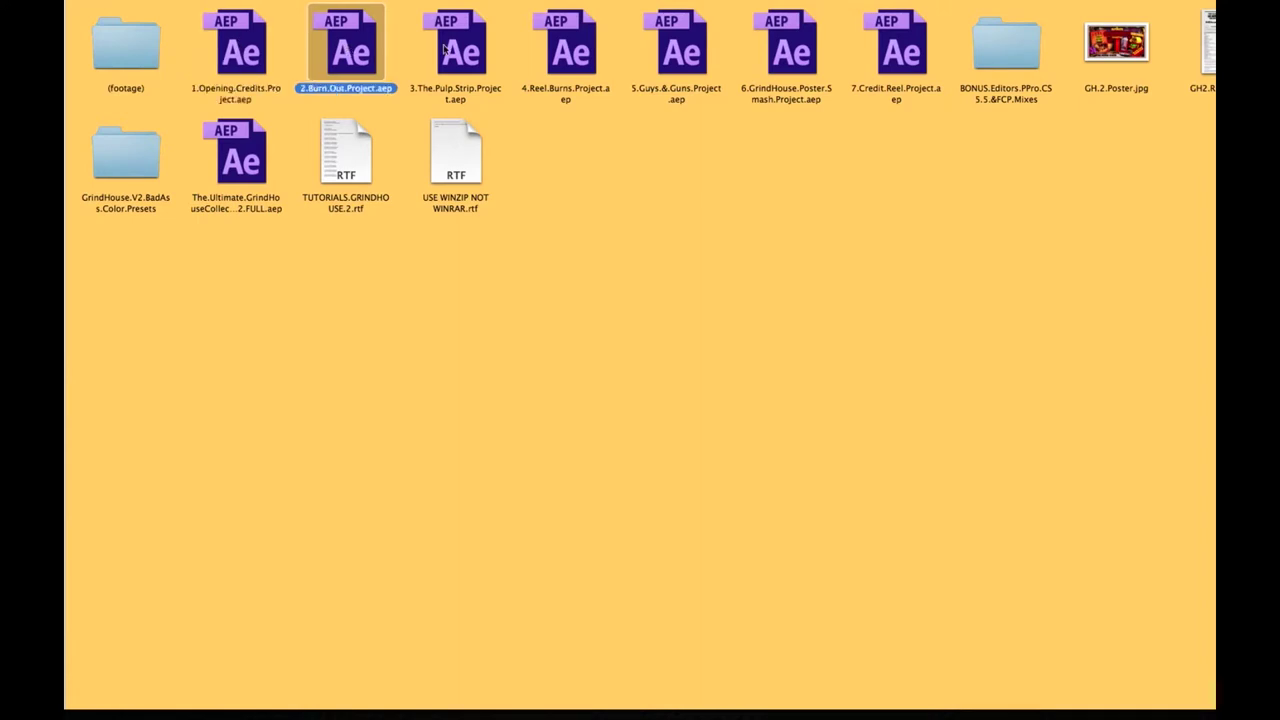
{"action": "left_click", "coordinate": [588, 33]}
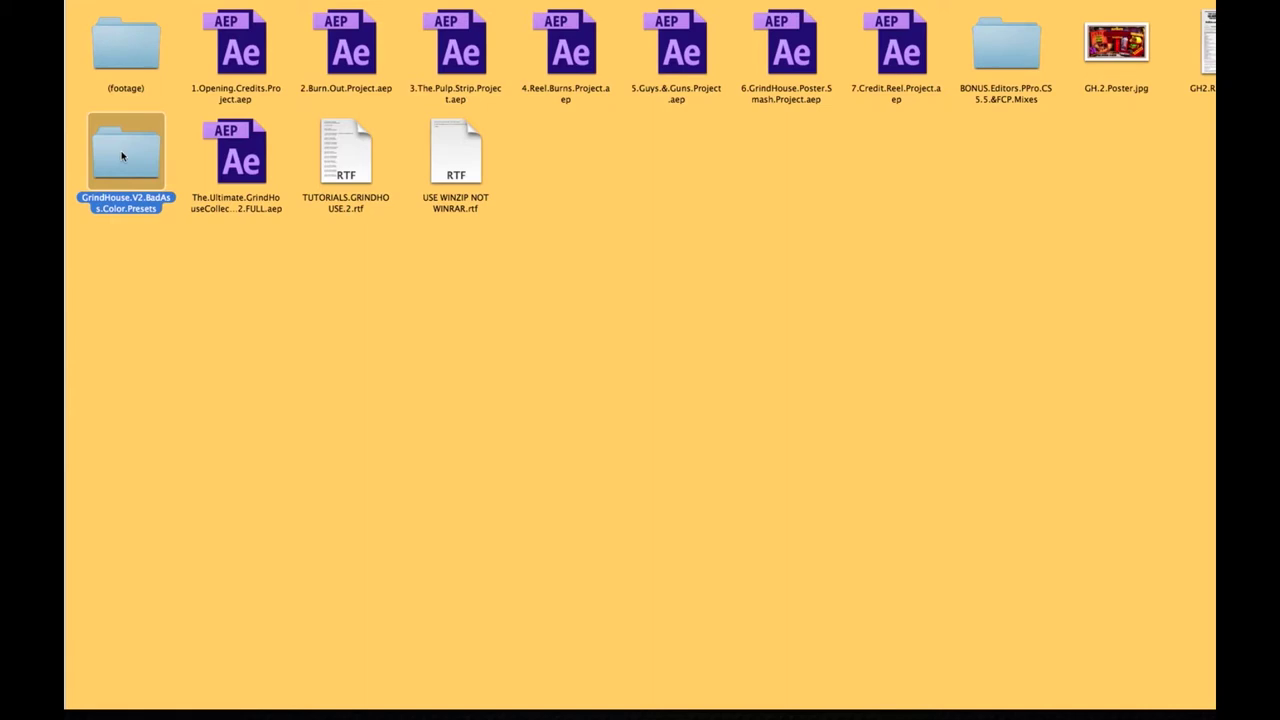
{"action": "double_click", "coordinate": [122, 155]}
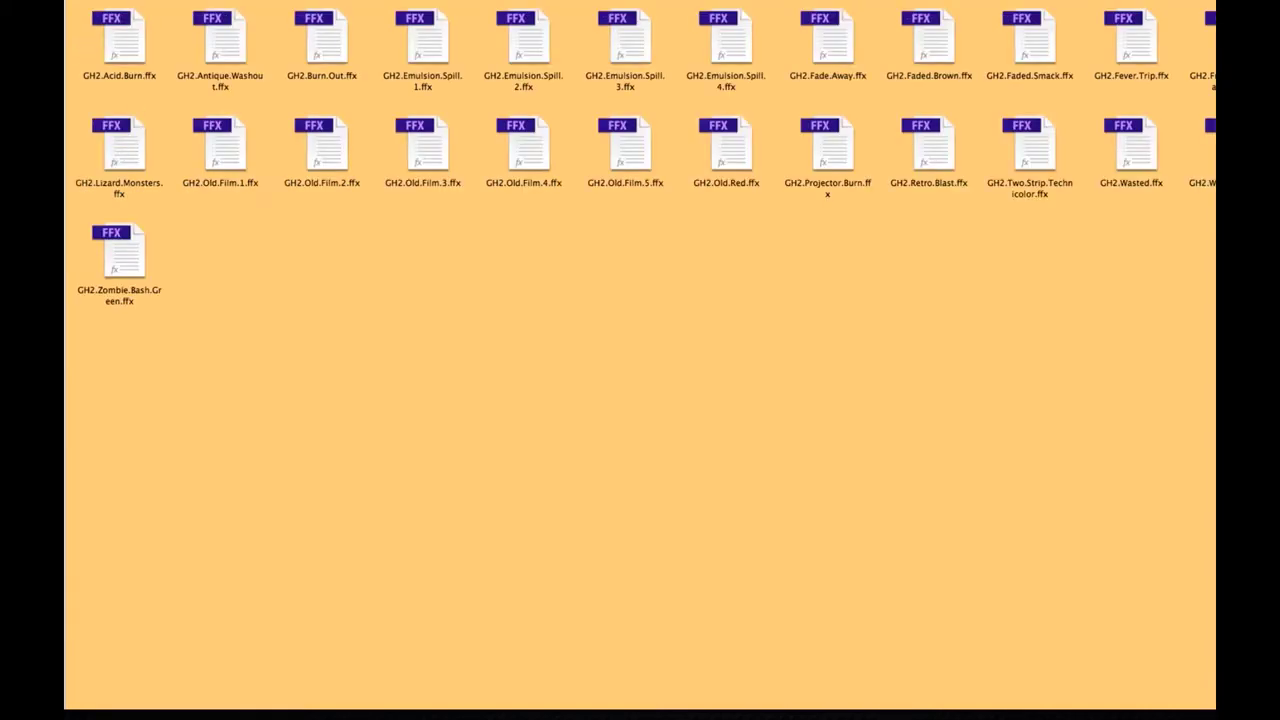
Move the GrindHouse.V2.BadAss.Color.Presets folder into After Effects CS5.5 Presets, then select the GH2 readme.
{"action": "key", "text": "super+bracketleft"}
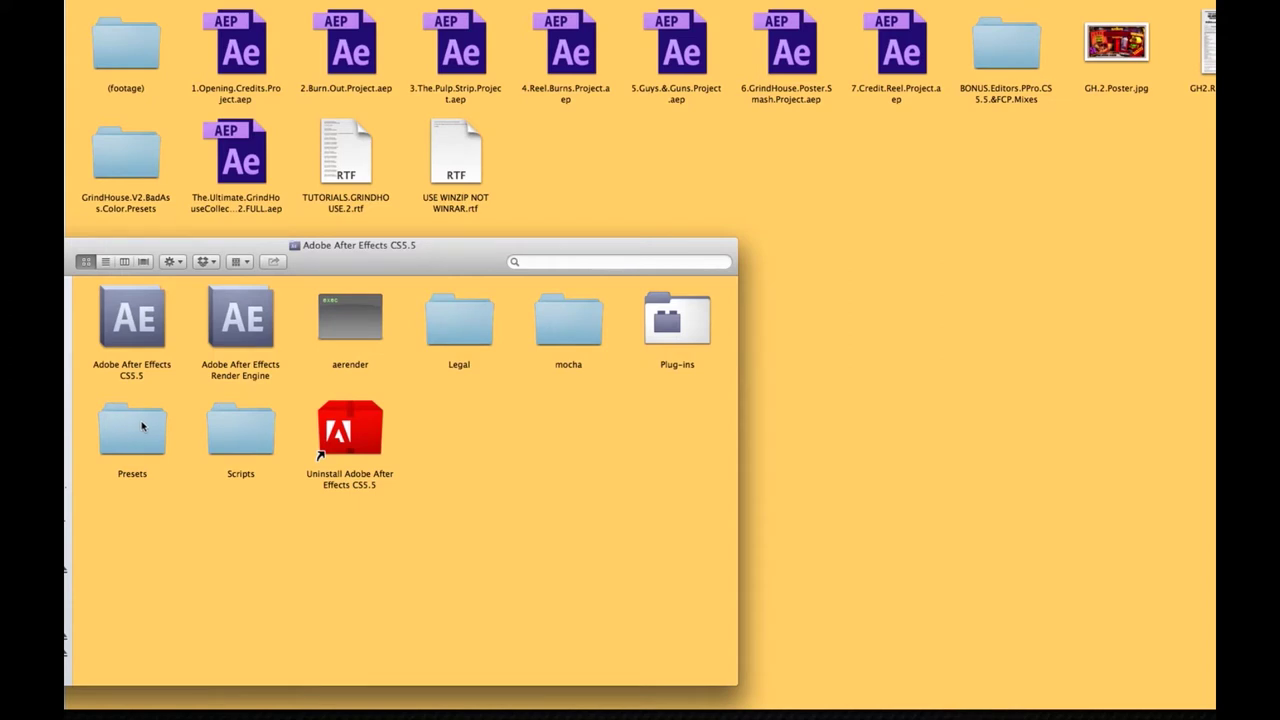
{"action": "double_click", "coordinate": [139, 424]}
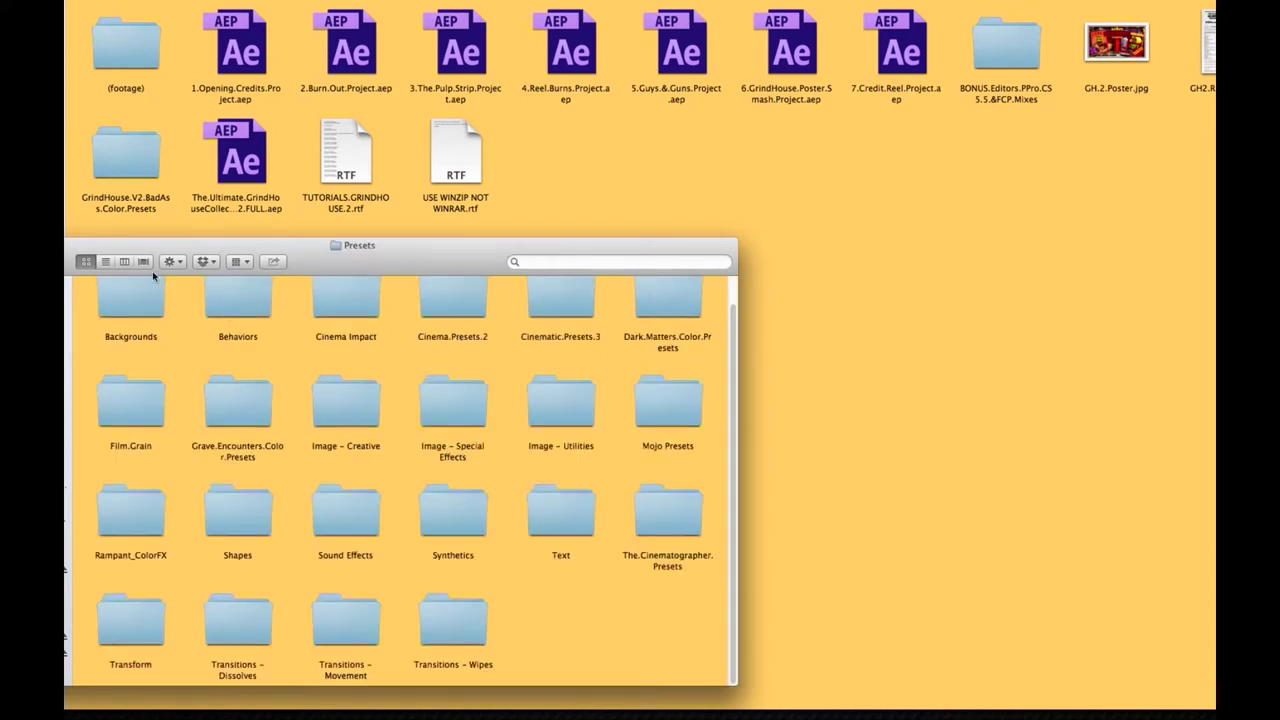
{"action": "left_click", "coordinate": [104, 170]}
{"action": "left_click_drag", "start_coordinate": [104, 170], "coordinate": [578, 632]}
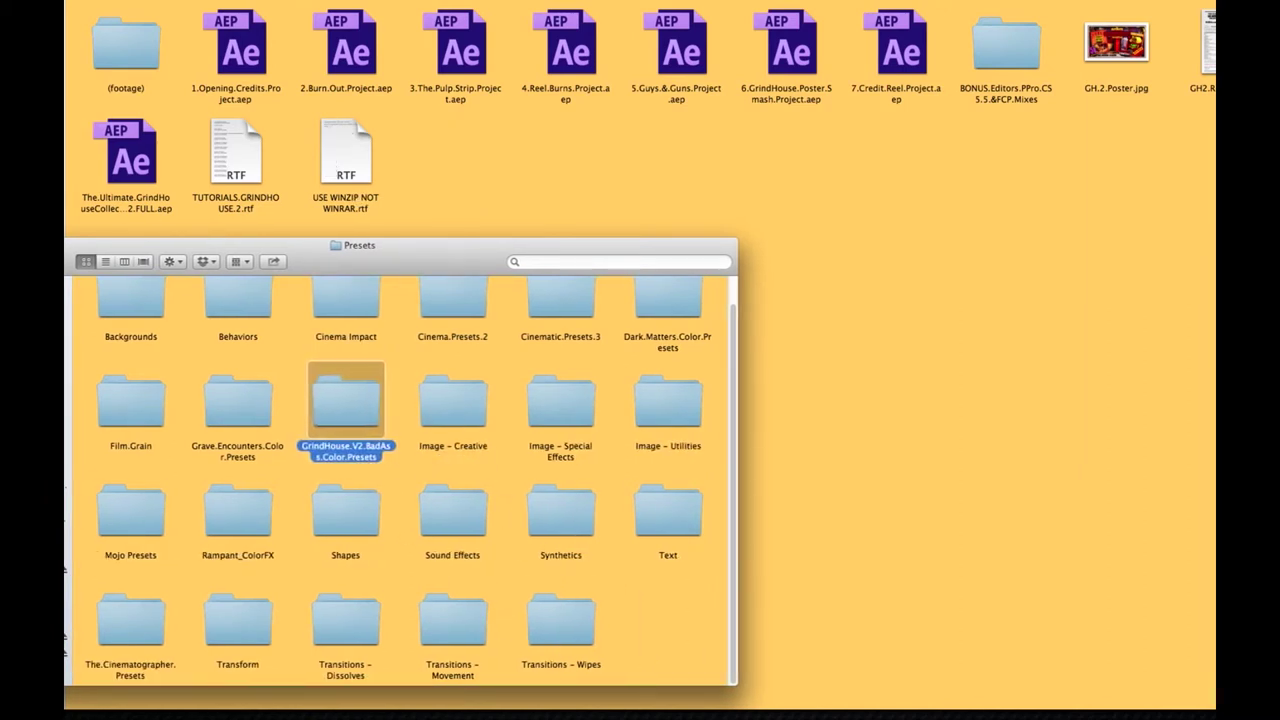
{"action": "key", "text": "super+w"}
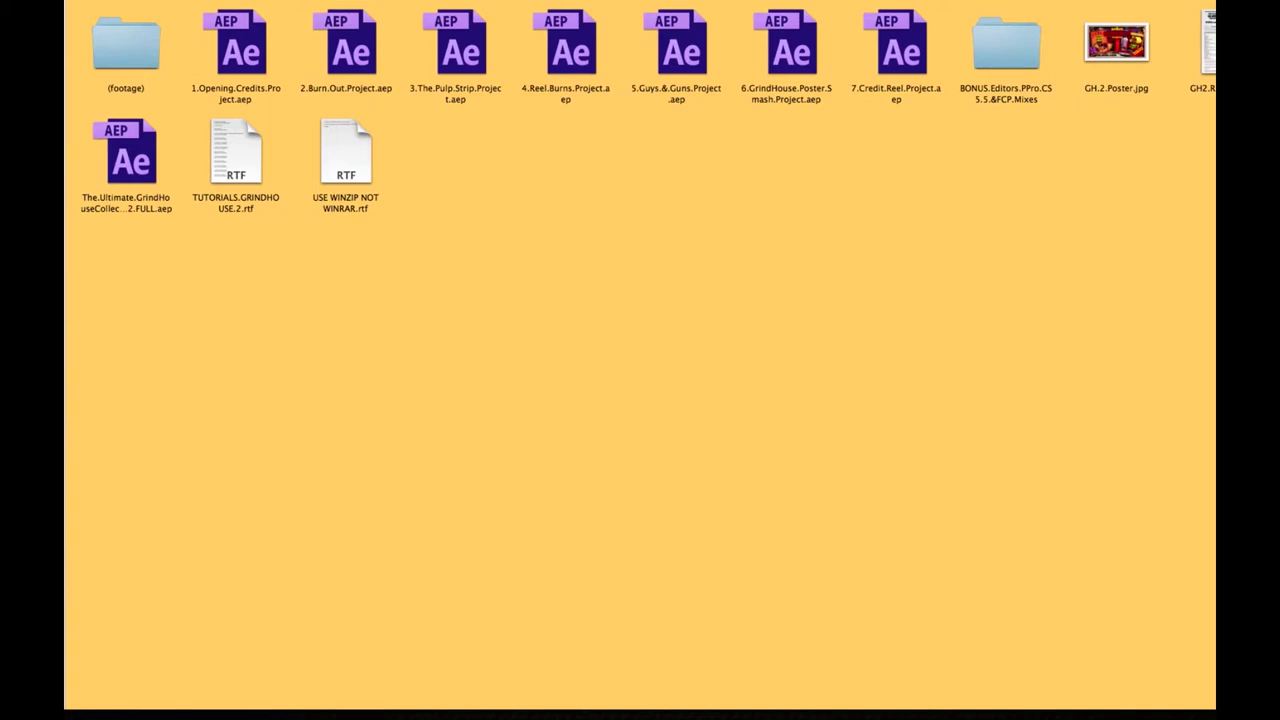
{"action": "left_click", "coordinate": [1205, 45]}
{"action": "key", "text": "space"}
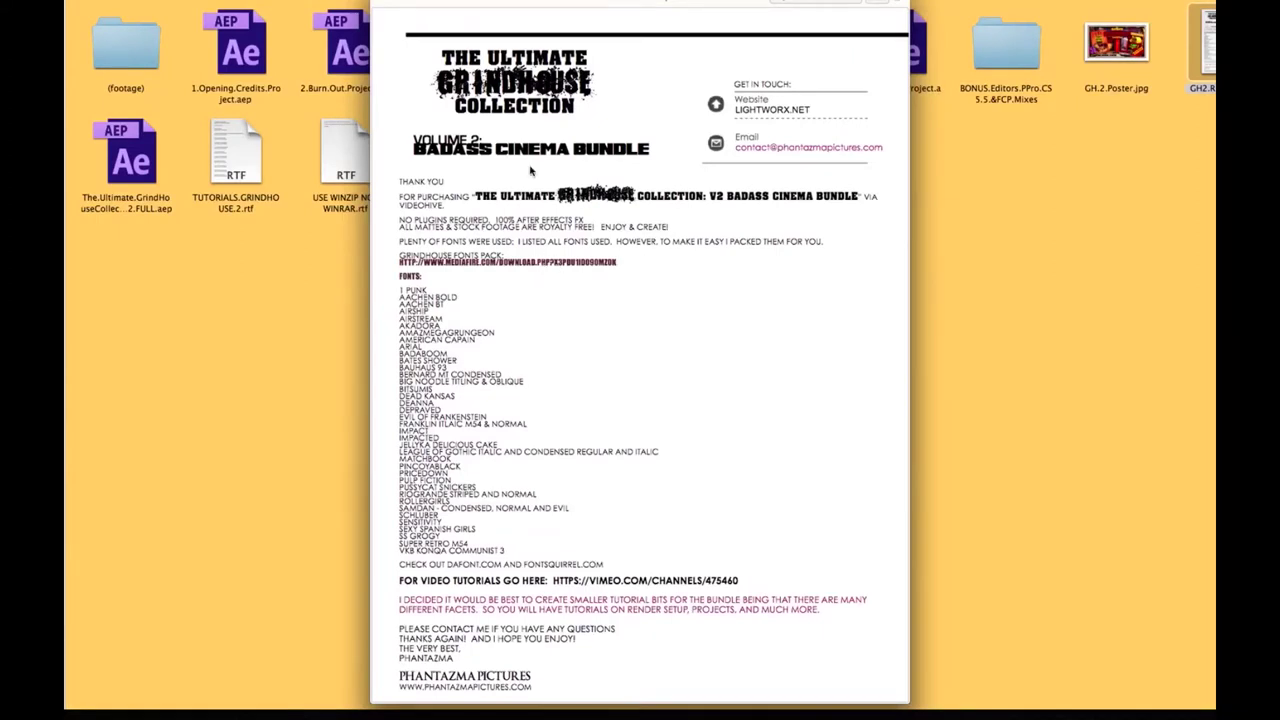
{"action": "key", "text": "space"}
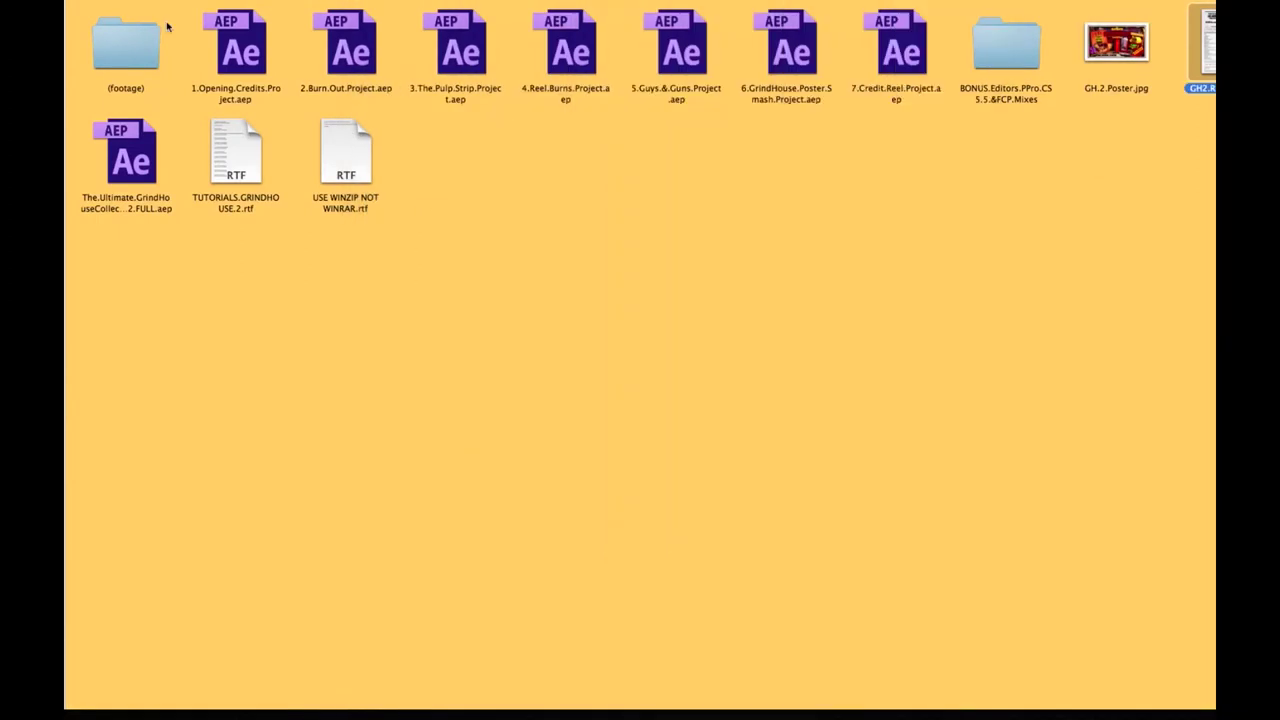
{"action": "double_click", "coordinate": [124, 35]}
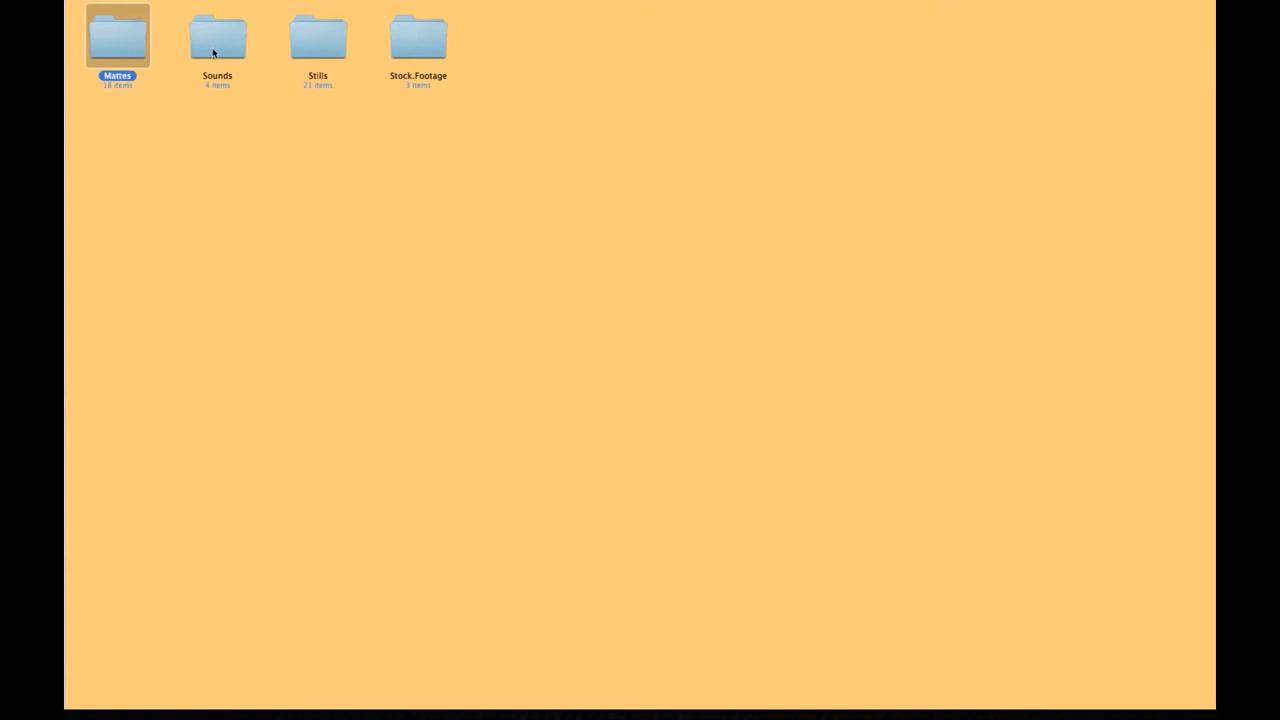
{"action": "left_click", "coordinate": [216, 52]}
{"action": "left_click", "coordinate": [322, 34]}
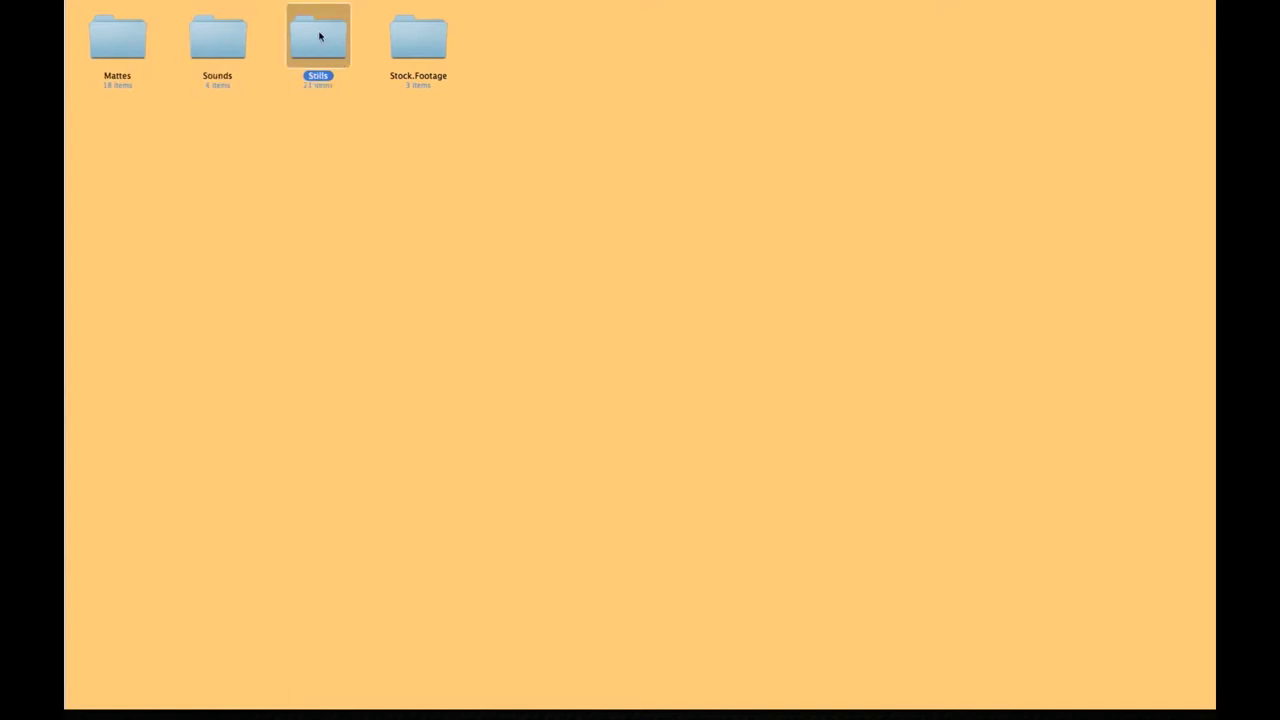
{"action": "left_click", "coordinate": [406, 44]}
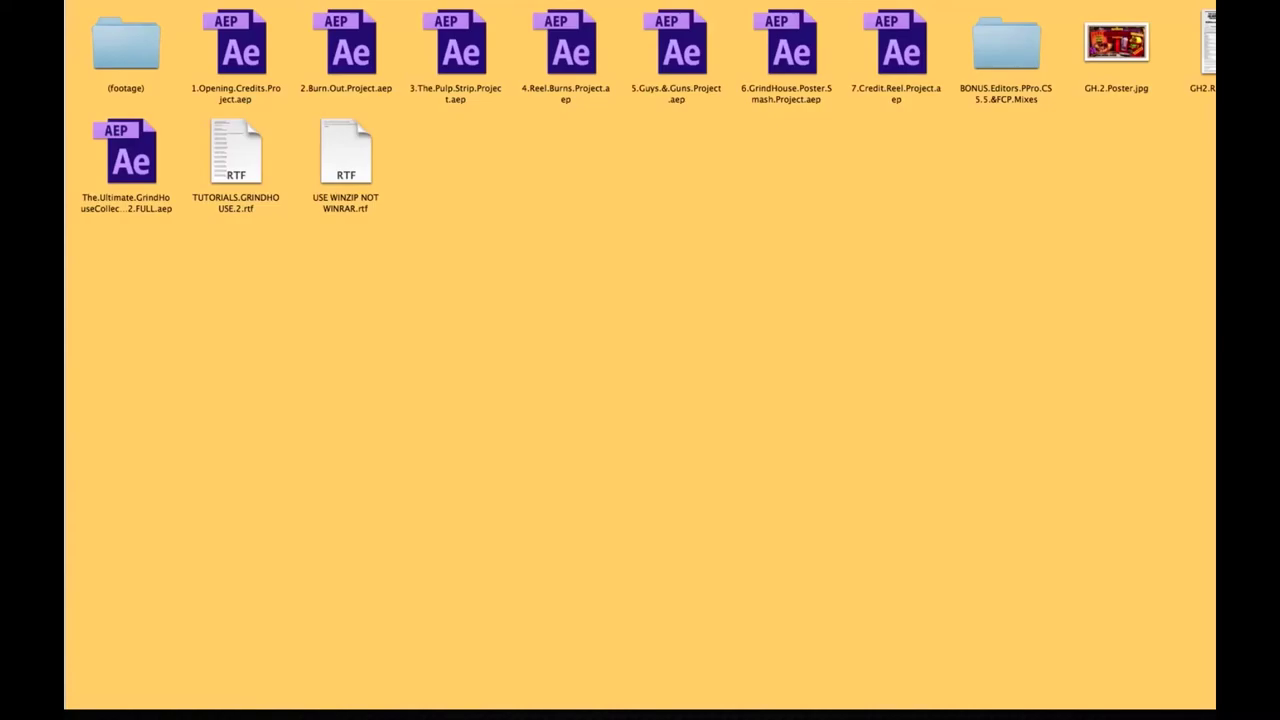
{"action": "double_click", "coordinate": [112, 32]}
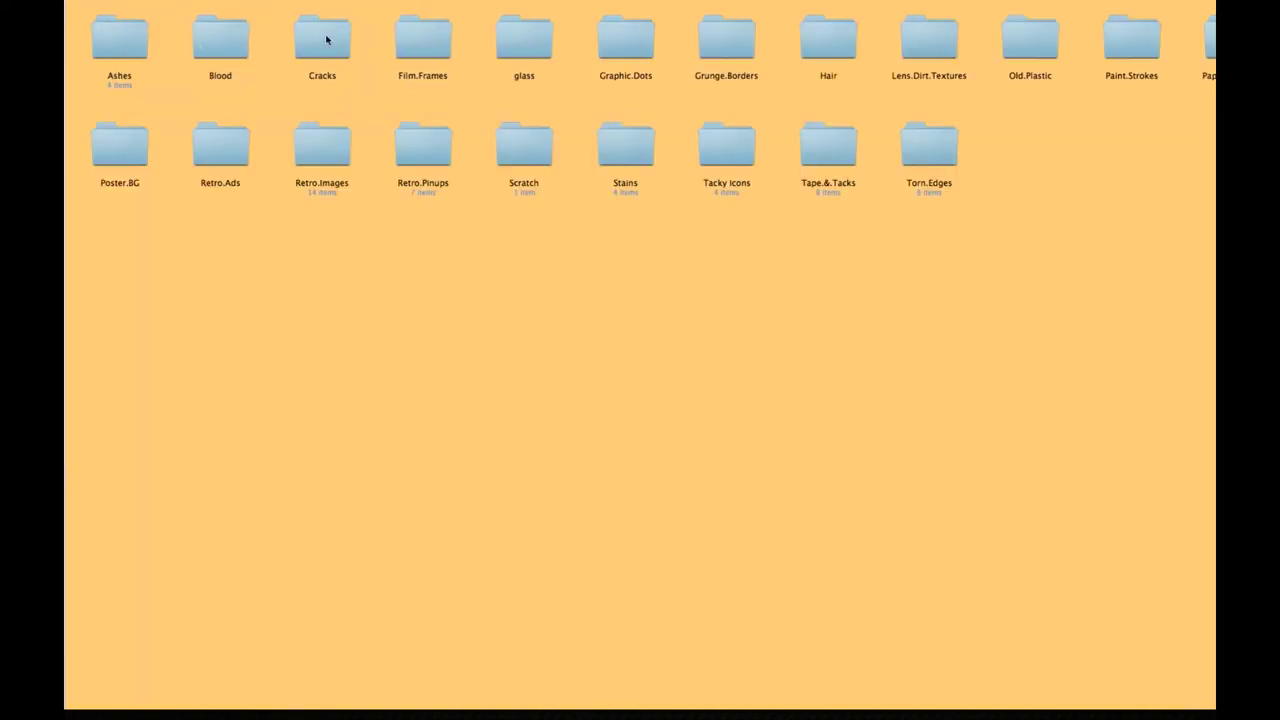
View the Blood folder of splatter images, then return to the asset folders list.
{"action": "left_click", "coordinate": [222, 45]}
{"action": "double_click", "coordinate": [221, 45]}
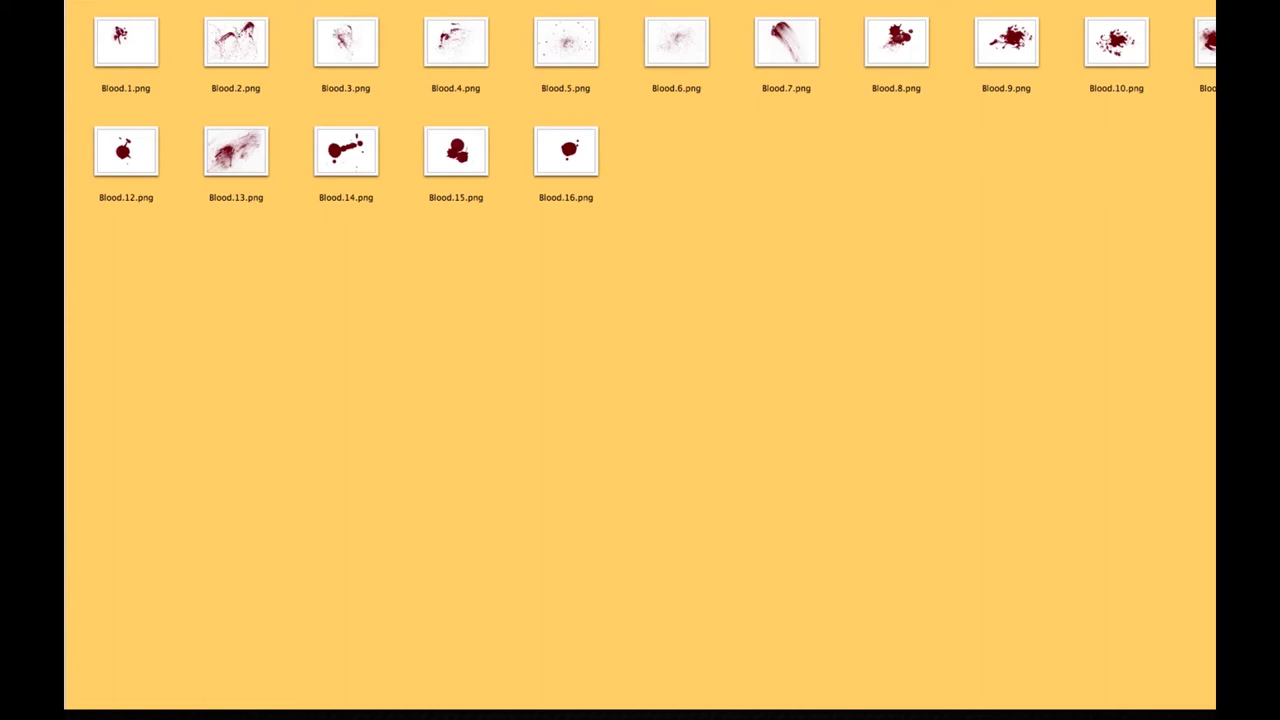
{"action": "key", "text": "super+bracketleft"}
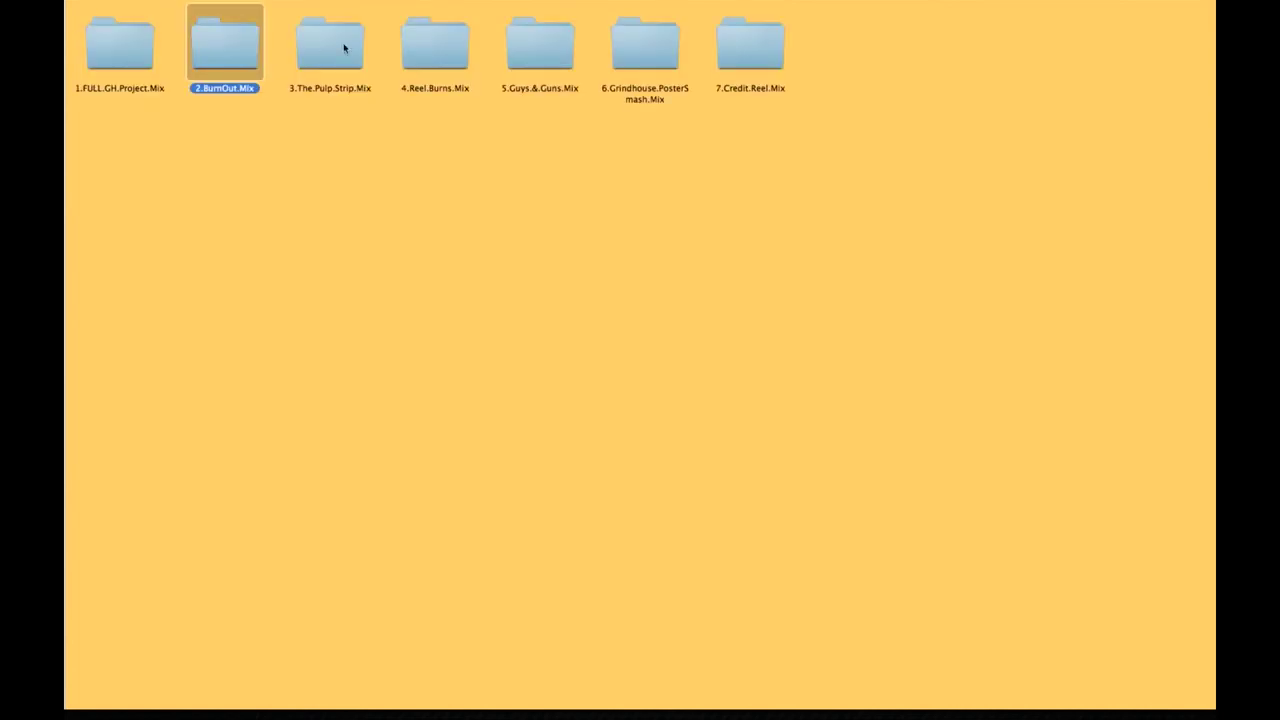
Browse the Mix folders from 2.BurnOut.Mix to 7.Credit.Reel.Mix, then open the Hits sound folder.
{"action": "left_click", "coordinate": [344, 48]}
{"action": "left_click", "coordinate": [413, 50]}
{"action": "left_click", "coordinate": [516, 42]}
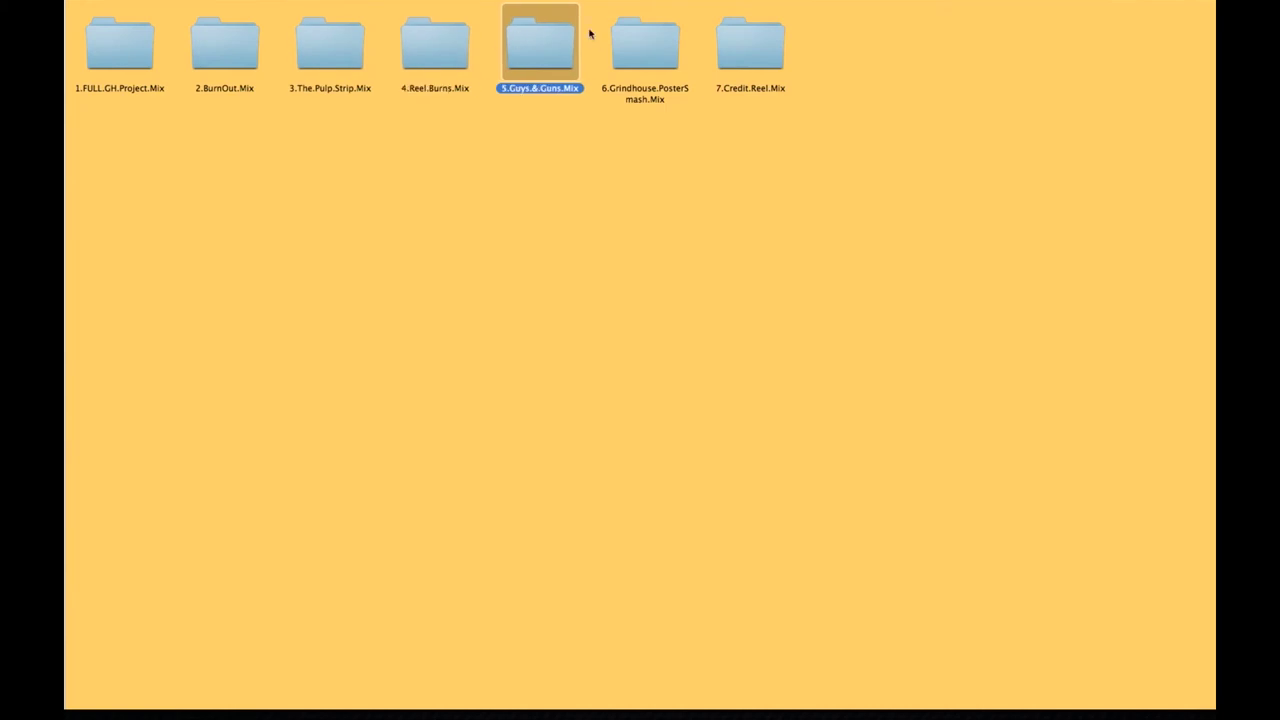
{"action": "left_click", "coordinate": [630, 34]}
{"action": "left_click", "coordinate": [731, 20]}
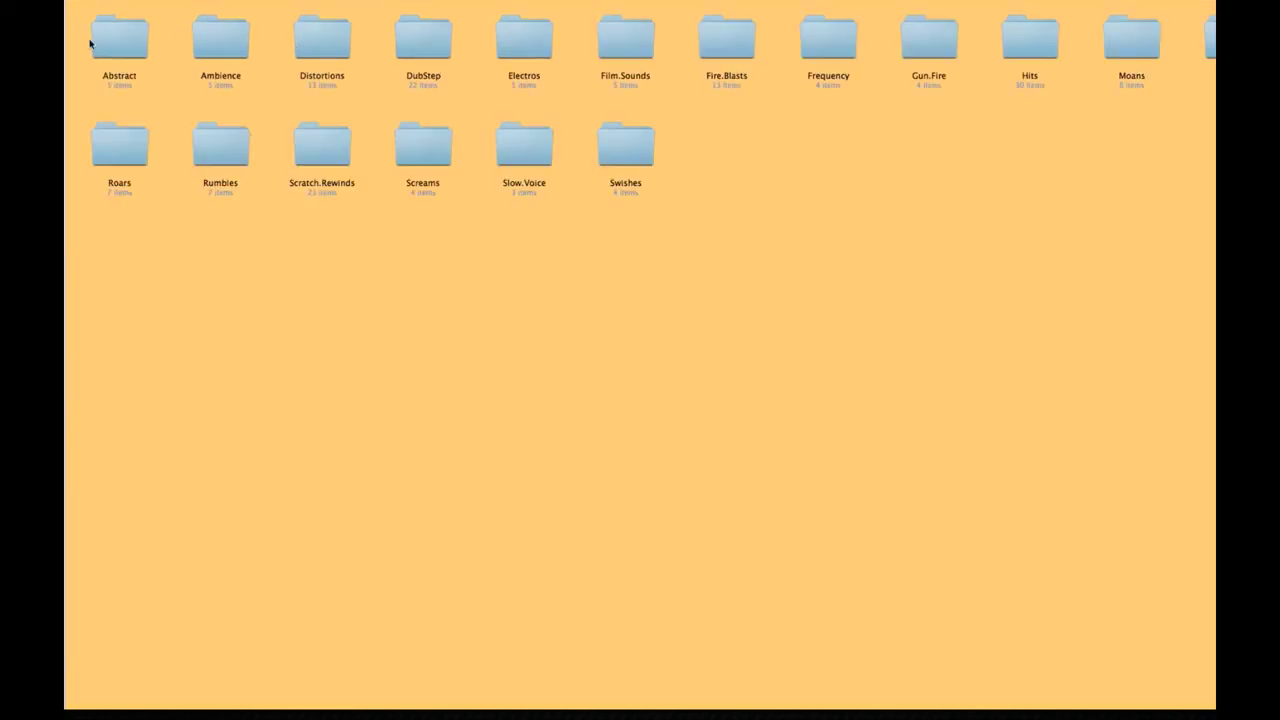
{"action": "double_click", "coordinate": [1011, 37]}
Preview Blip.Hit.mp3 and Wobble.Hit.mp3 in Quick Look, then close the preview.
{"action": "left_click", "coordinate": [218, 60]}
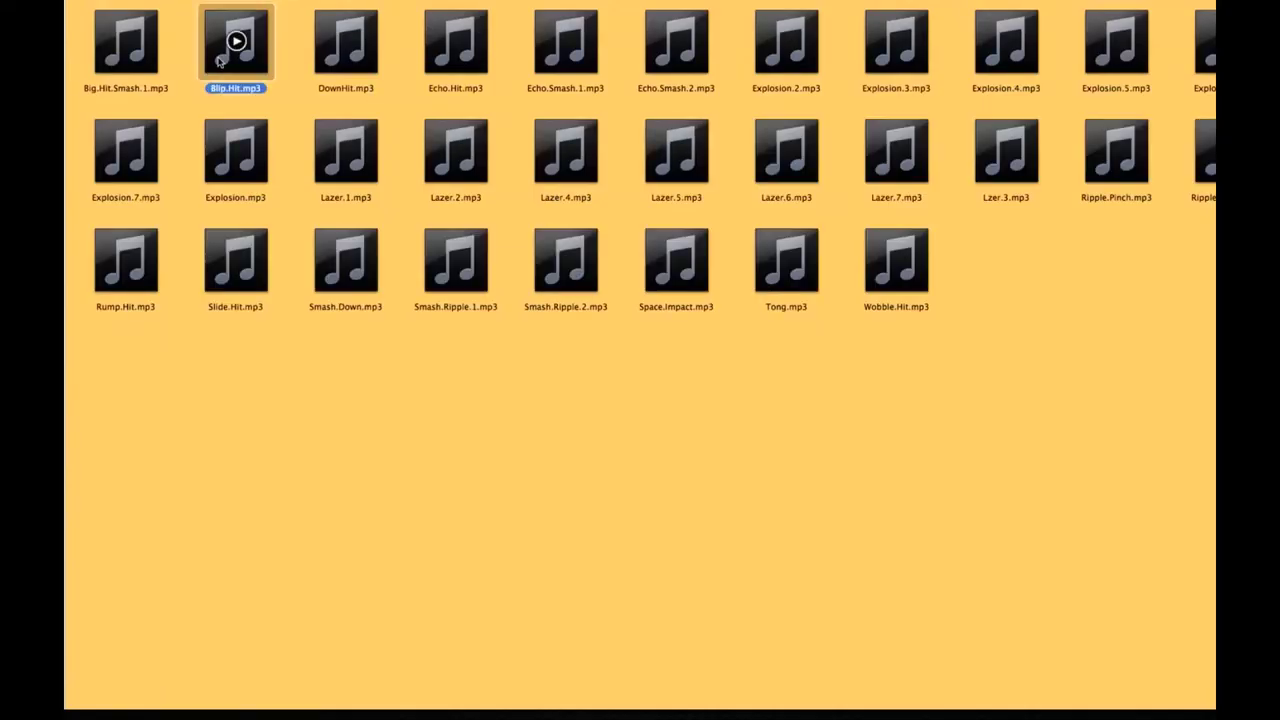
{"action": "key", "text": "space"}
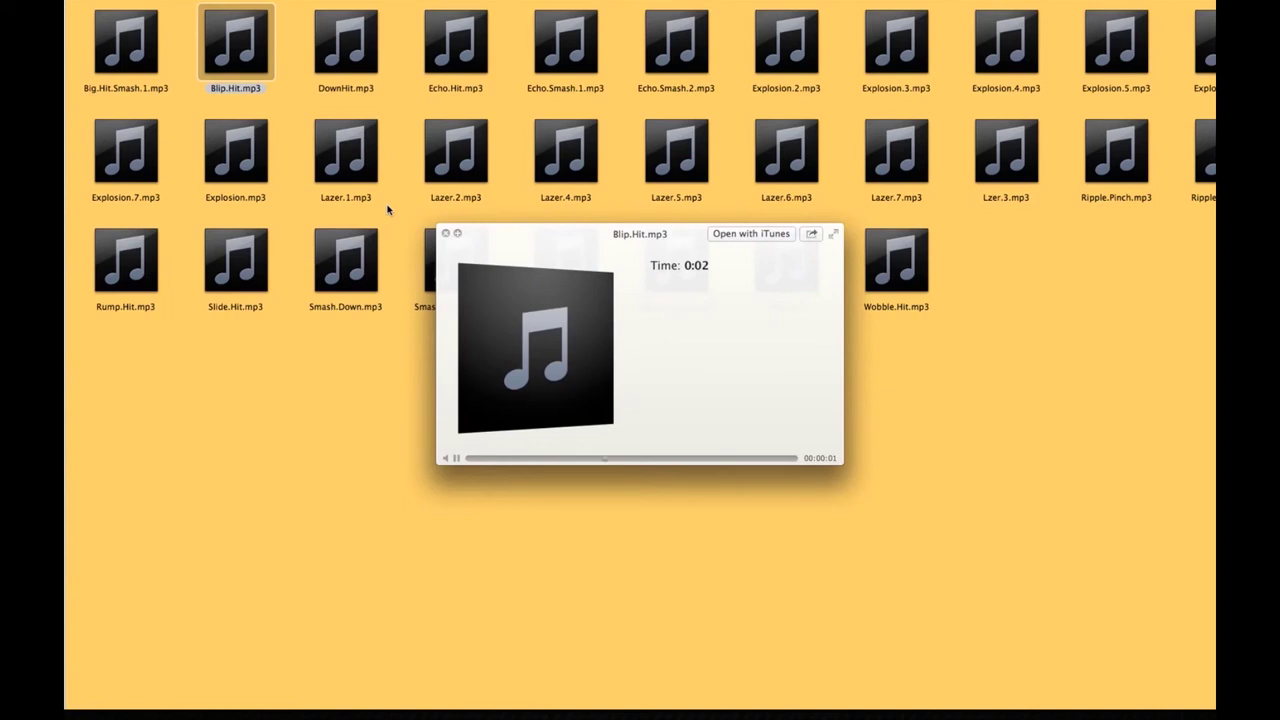
{"action": "left_click", "coordinate": [880, 276]}
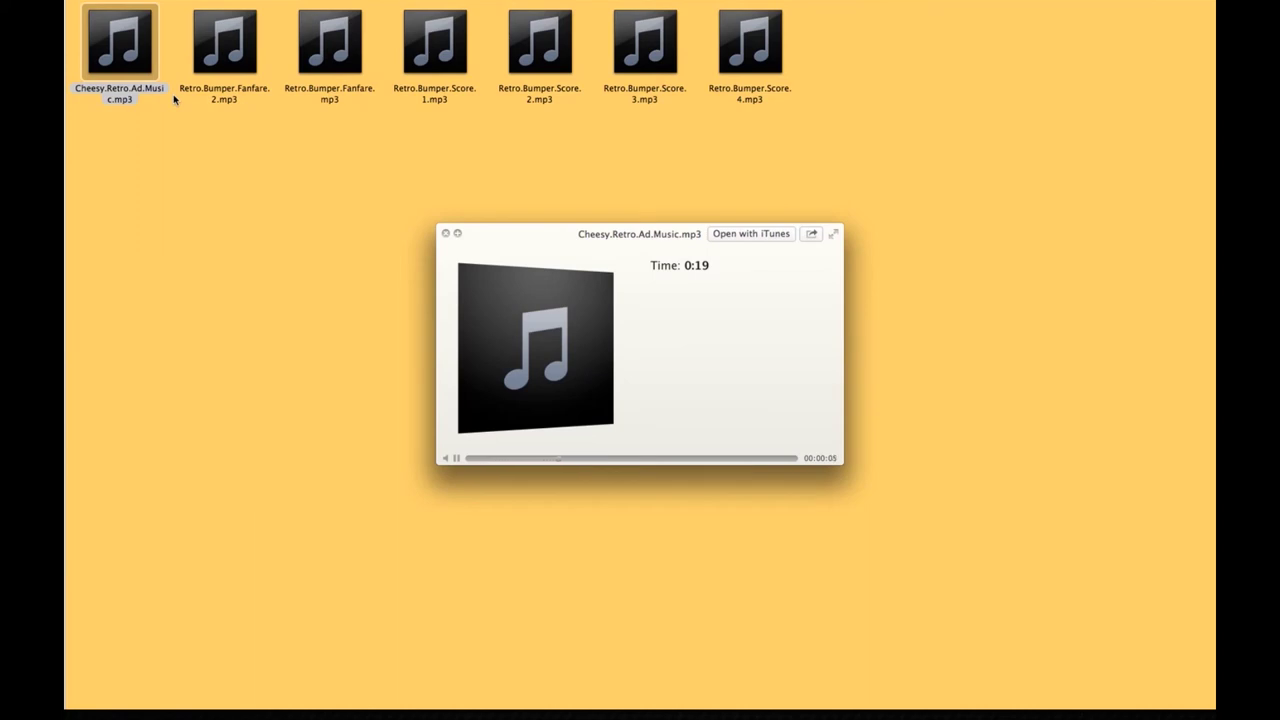
{"action": "key", "text": "space"}
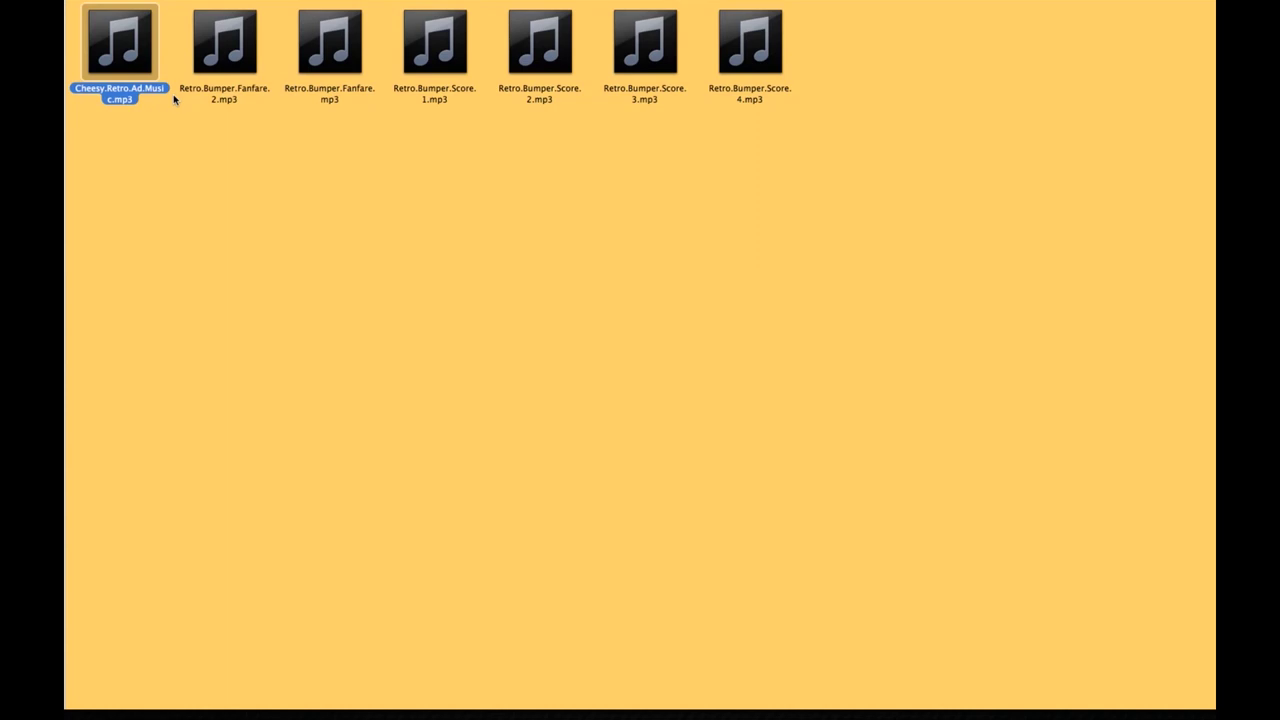